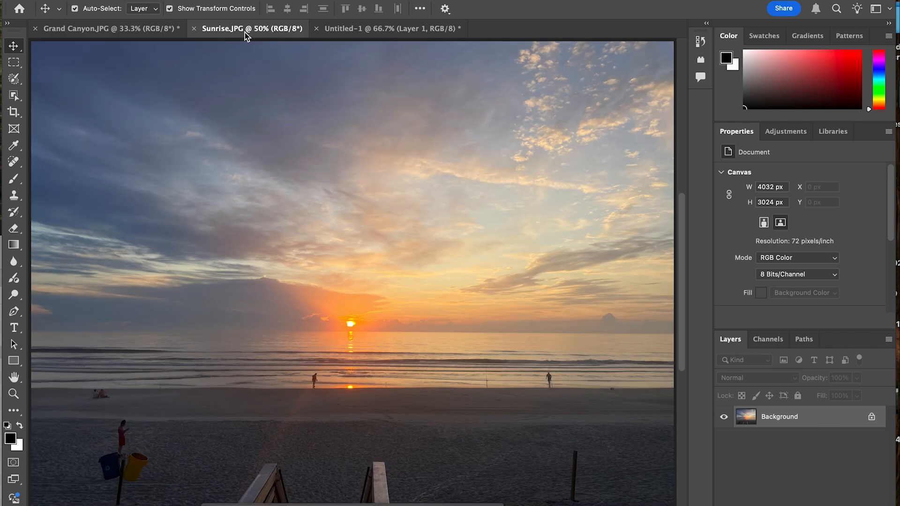
Look over the color and tone adjustments available for the Grand Canyon photo
{"action": "left_click", "coordinate": [87, 32]}
{"action": "left_click", "coordinate": [163, 0]}
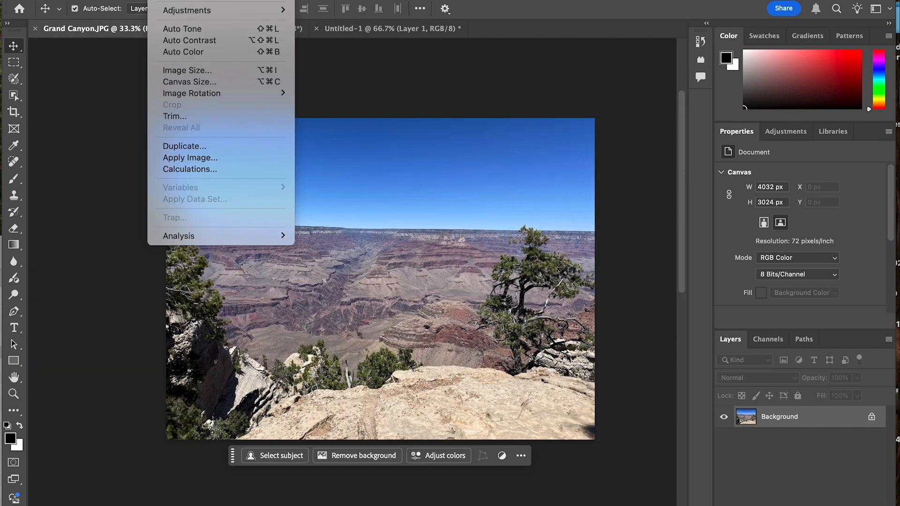
{"action": "mouse_move", "coordinate": [272, 10]}
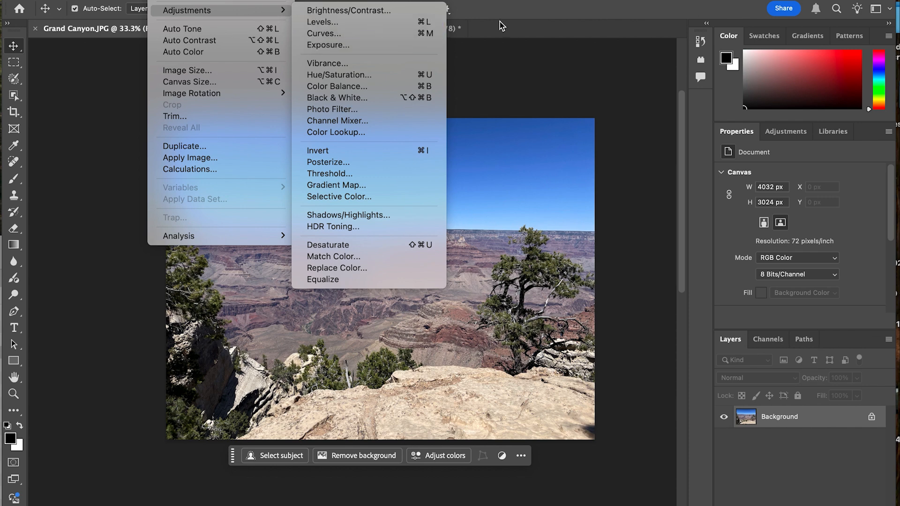
{"action": "left_click", "coordinate": [529, 22]}
Draw a linear white-to-black gradient diagonally across the blank Untitled-1 canvas, from its upper-left corner to its lower-right corner
{"action": "left_click", "coordinate": [373, 31]}
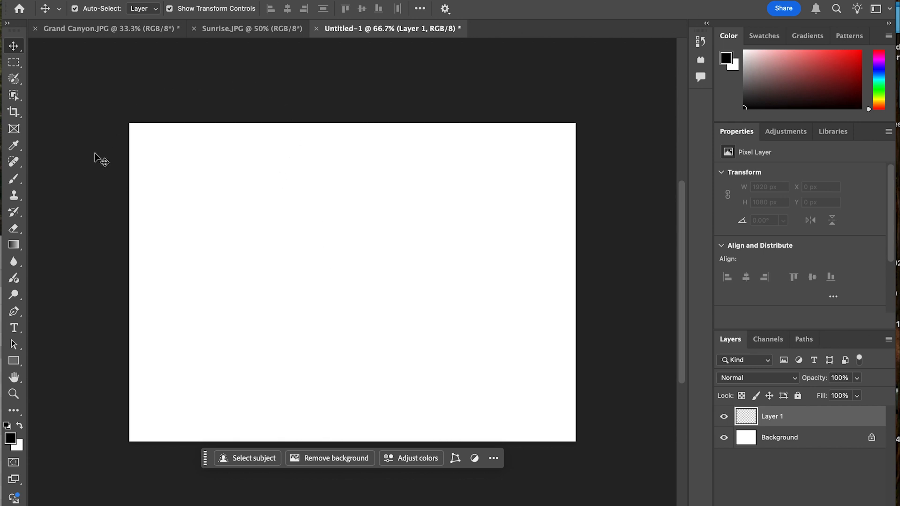
{"action": "left_click", "coordinate": [20, 245]}
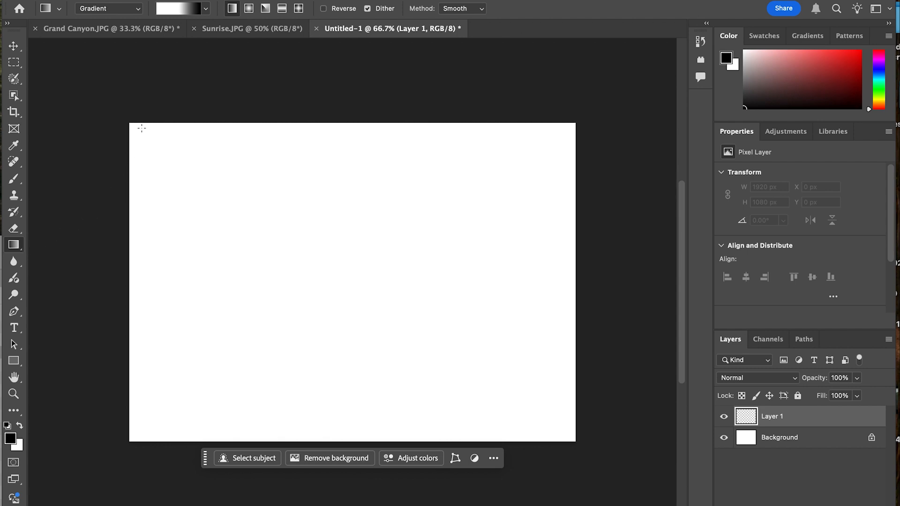
{"action": "left_click_drag", "start_coordinate": [134, 126], "coordinate": [567, 437]}
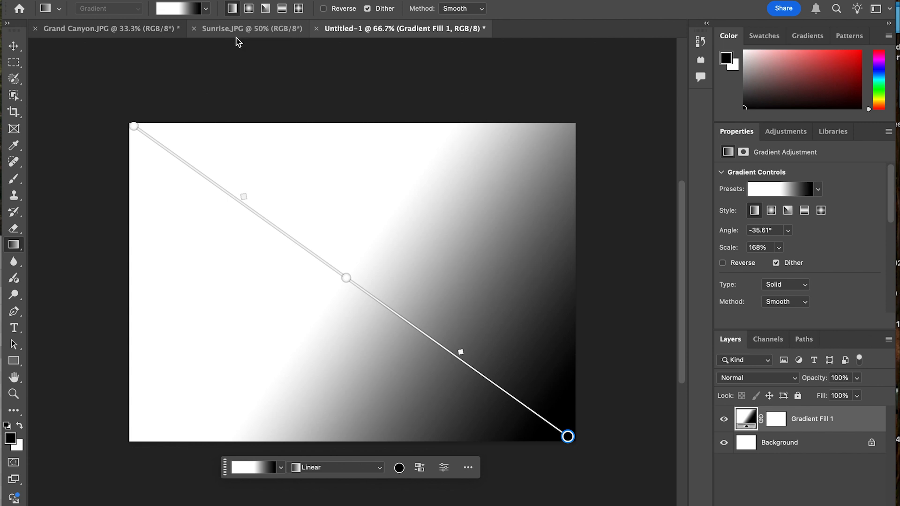
{"action": "key", "text": "v"}
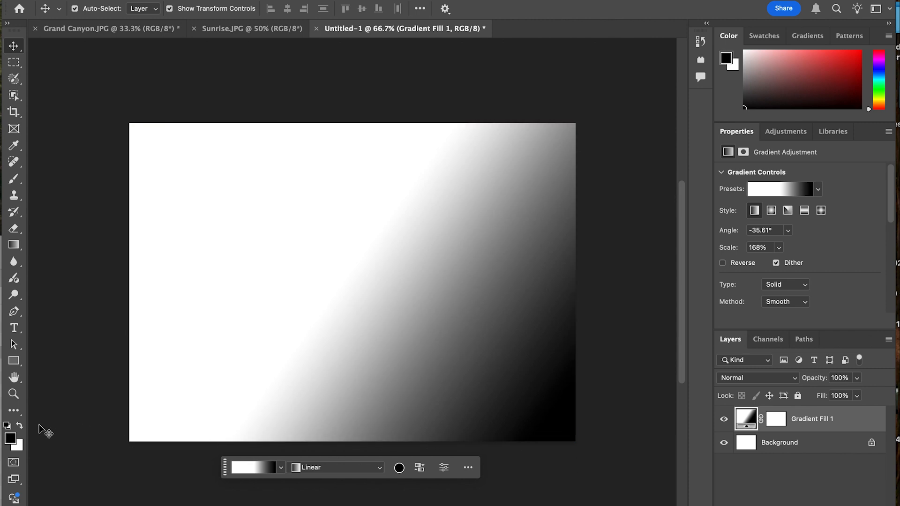
Inspect the foreground and background colors in the color picker without changing either one
{"action": "left_click", "coordinate": [8, 438]}
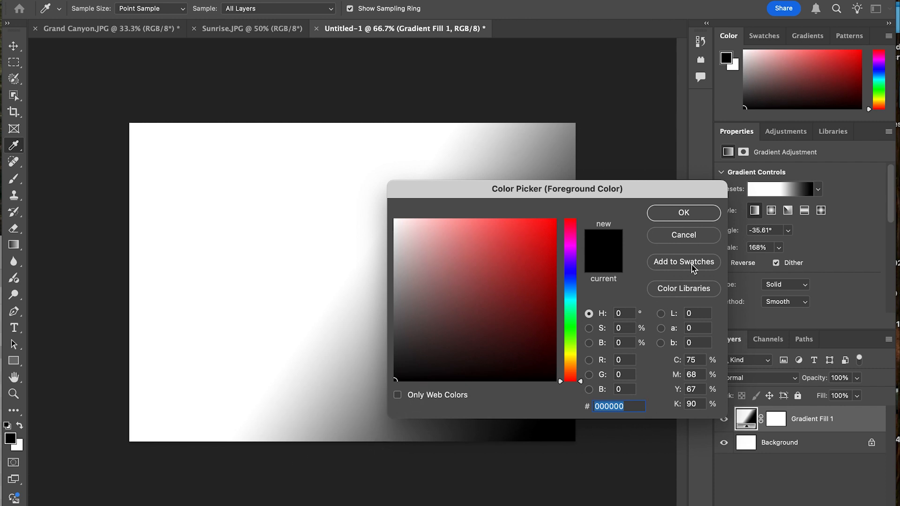
{"action": "left_click", "coordinate": [691, 243]}
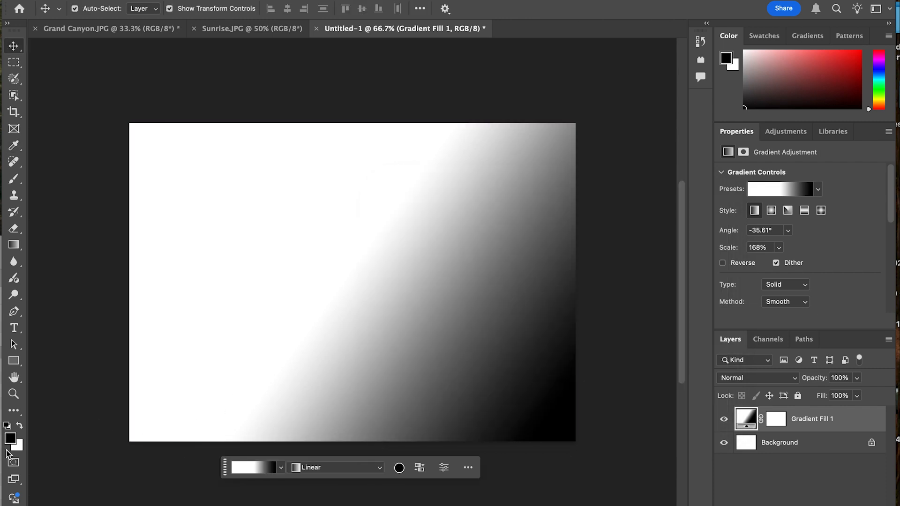
{"action": "left_click", "coordinate": [17, 446]}
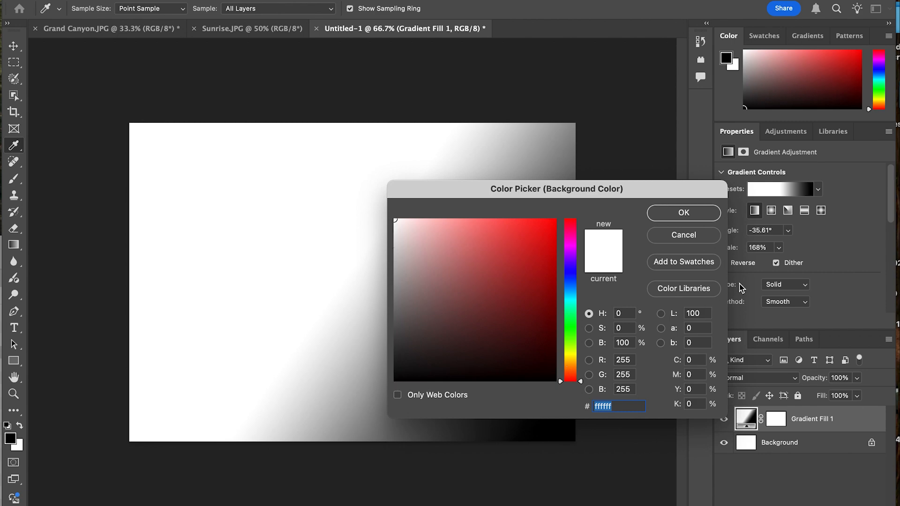
{"action": "left_click", "coordinate": [683, 213]}
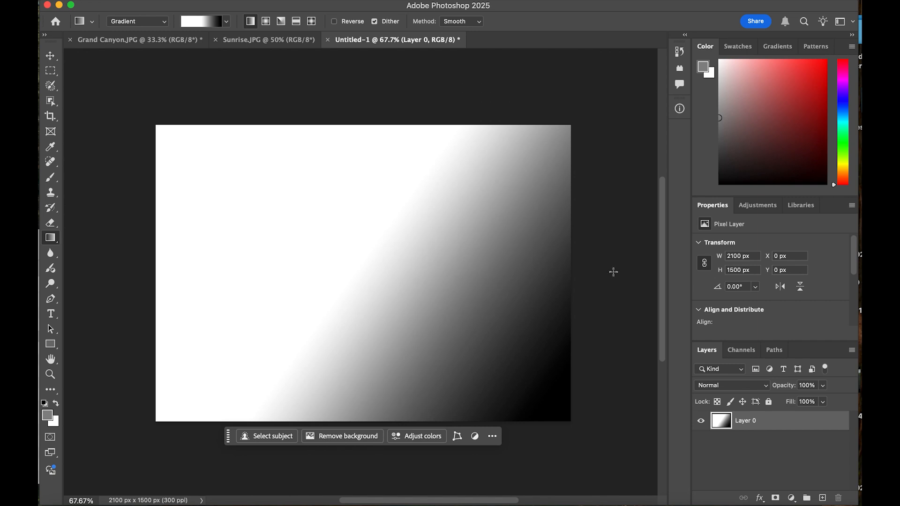
Start a Levels adjustment on the gradient layer and move its dialog away from most of the gradient
{"action": "left_click", "coordinate": [186, 0]}
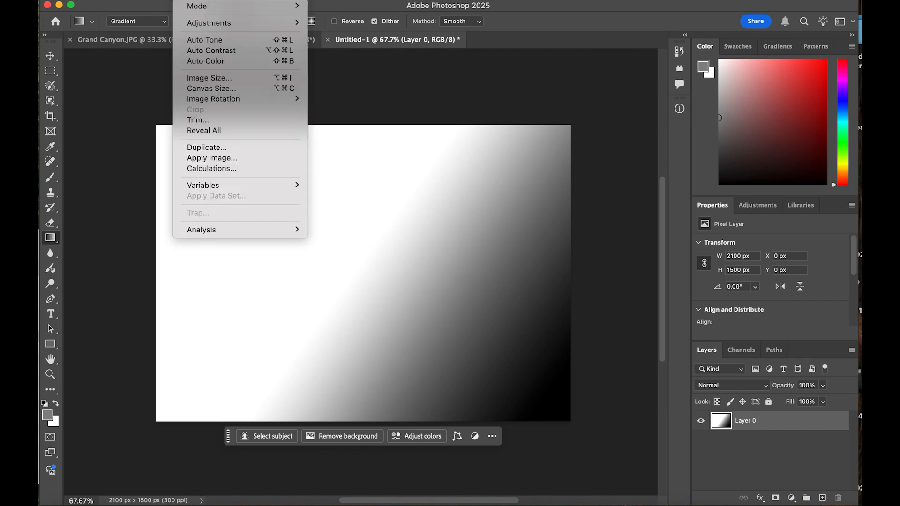
{"action": "mouse_move", "coordinate": [209, 28]}
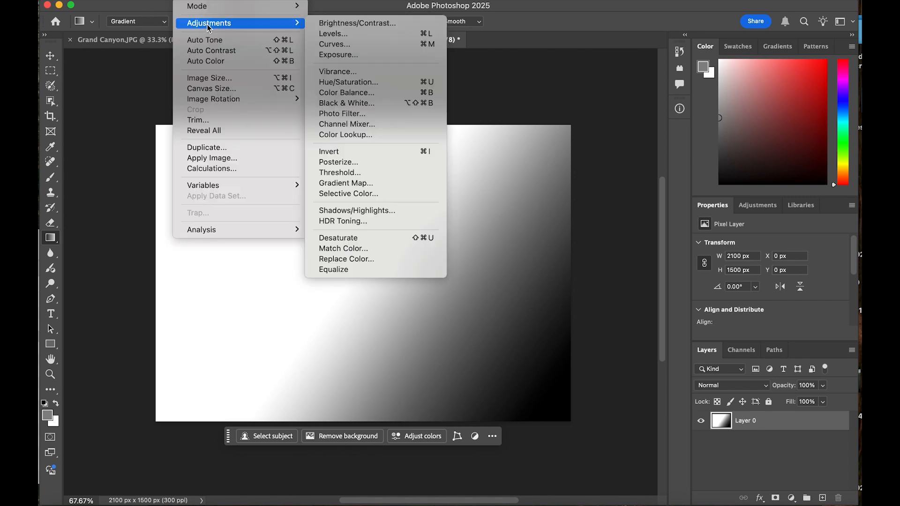
{"action": "left_click", "coordinate": [345, 38]}
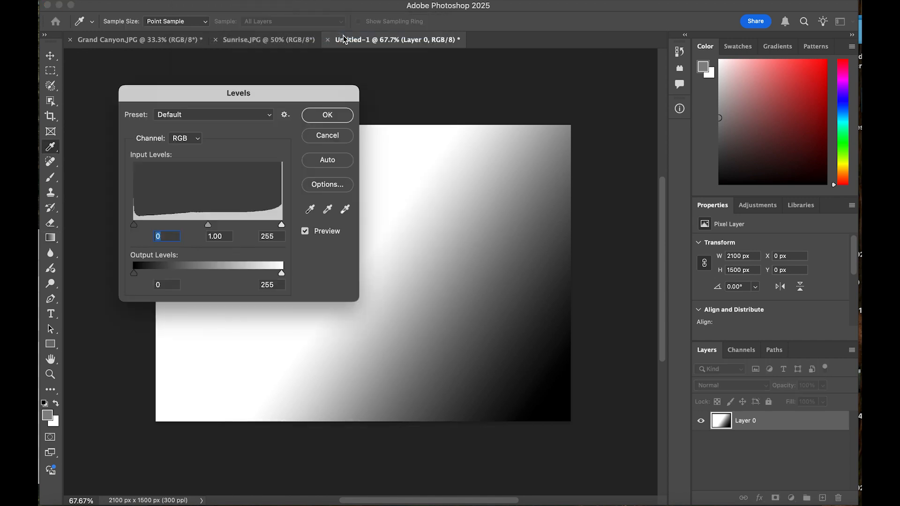
{"action": "left_click_drag", "start_coordinate": [262, 100], "coordinate": [394, 319]}
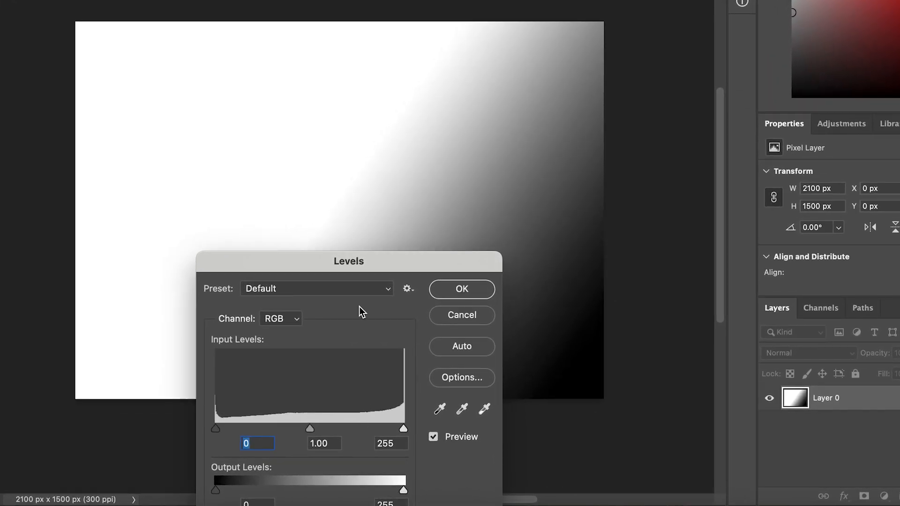
{"action": "left_click_drag", "start_coordinate": [305, 259], "coordinate": [520, 0]}
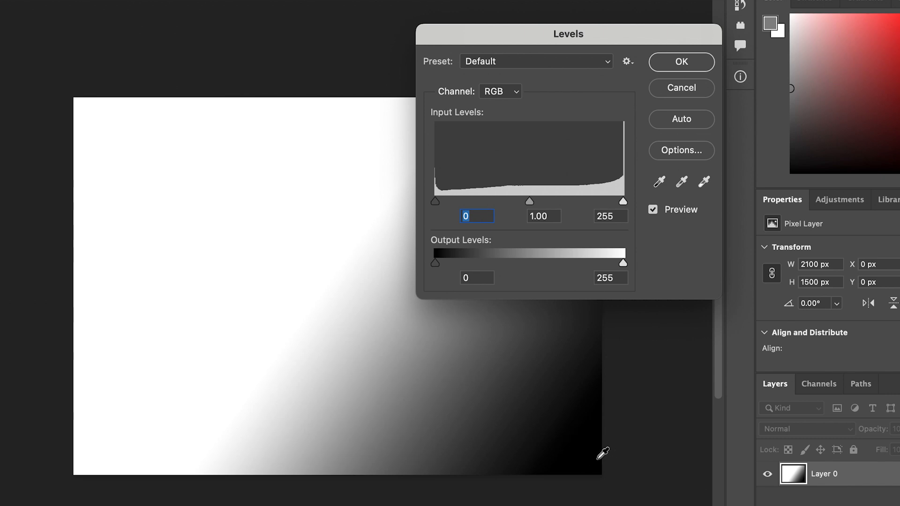
Raise the black input level of the gradient in stages to 2, 68 and 119
{"action": "left_click_drag", "start_coordinate": [438, 203], "coordinate": [438, 202]}
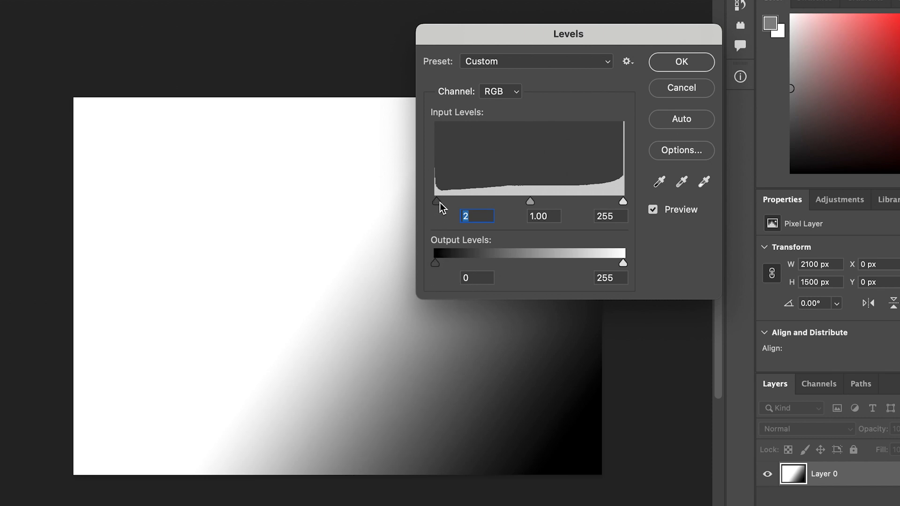
{"action": "left_click_drag", "start_coordinate": [441, 207], "coordinate": [486, 209]}
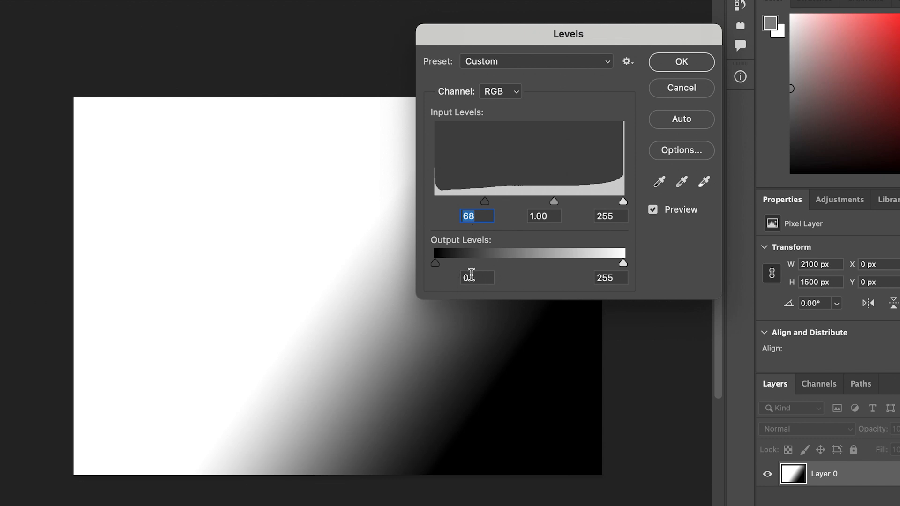
{"action": "left_click_drag", "start_coordinate": [486, 204], "coordinate": [526, 209]}
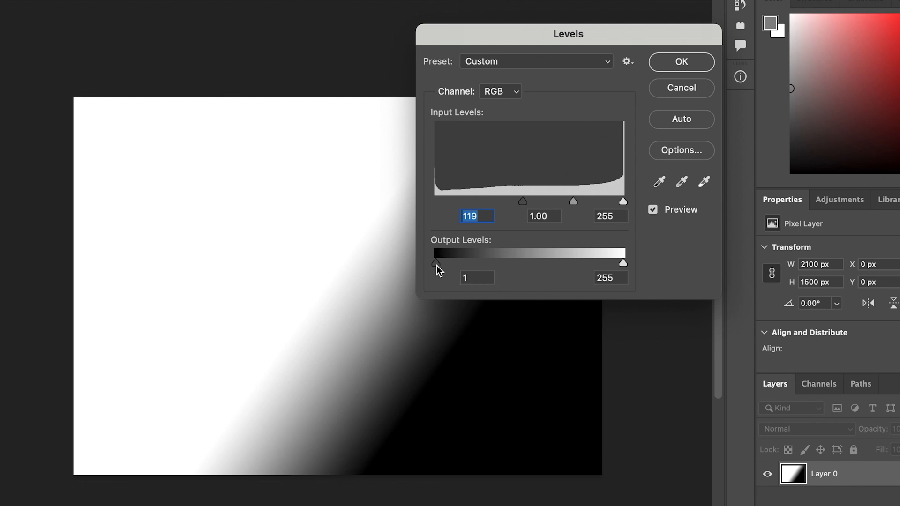
Try a black output level of 40, and reset both the black output and black input levels to 0
{"action": "left_click_drag", "start_coordinate": [436, 266], "coordinate": [466, 274]}
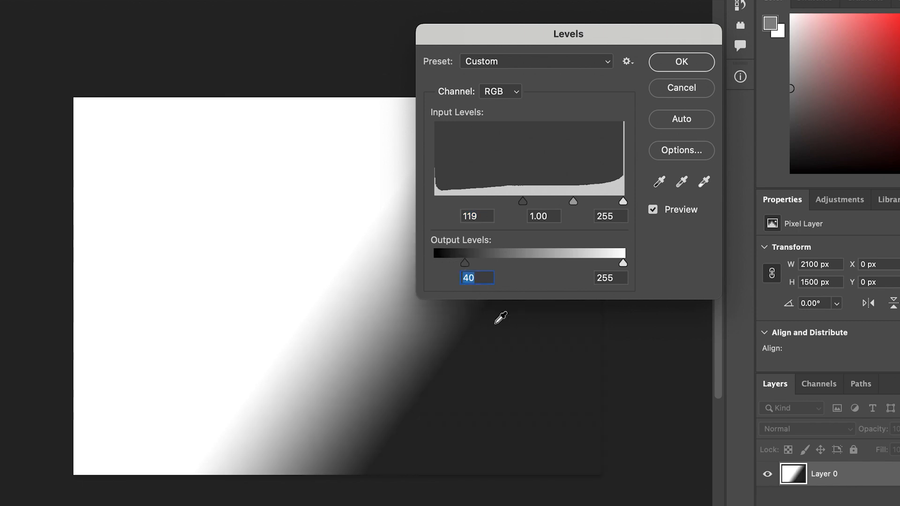
{"action": "left_click_drag", "start_coordinate": [464, 265], "coordinate": [418, 257]}
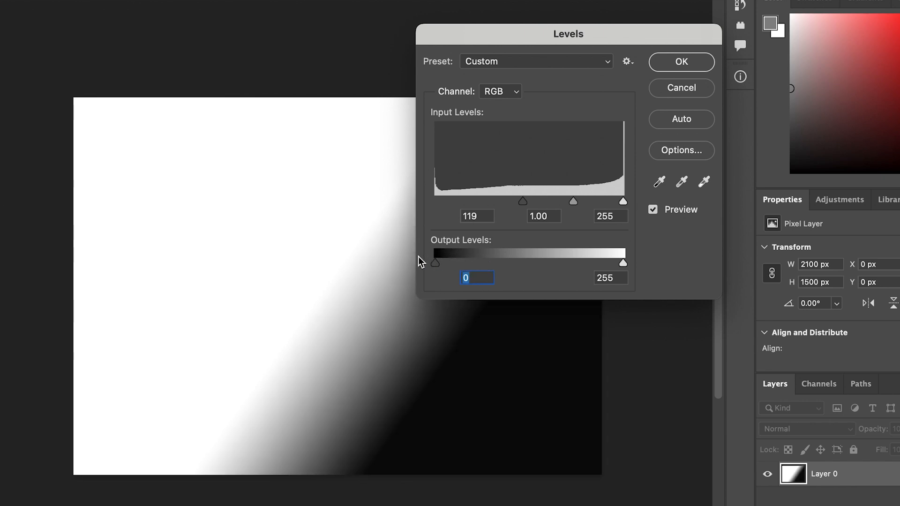
{"action": "left_click_drag", "start_coordinate": [521, 205], "coordinate": [434, 203]}
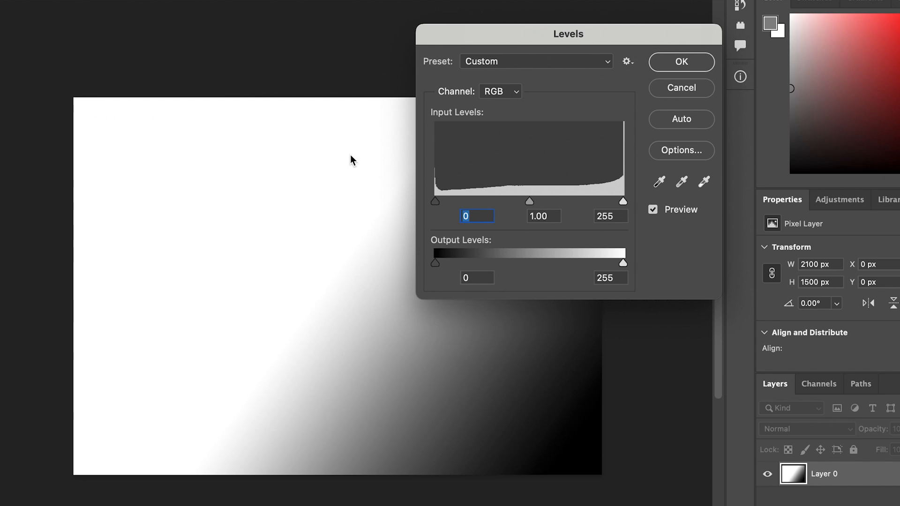
Lower the white input level to 222, 167 and further down, and restore it to 255
{"action": "left_click_drag", "start_coordinate": [625, 206], "coordinate": [598, 202]}
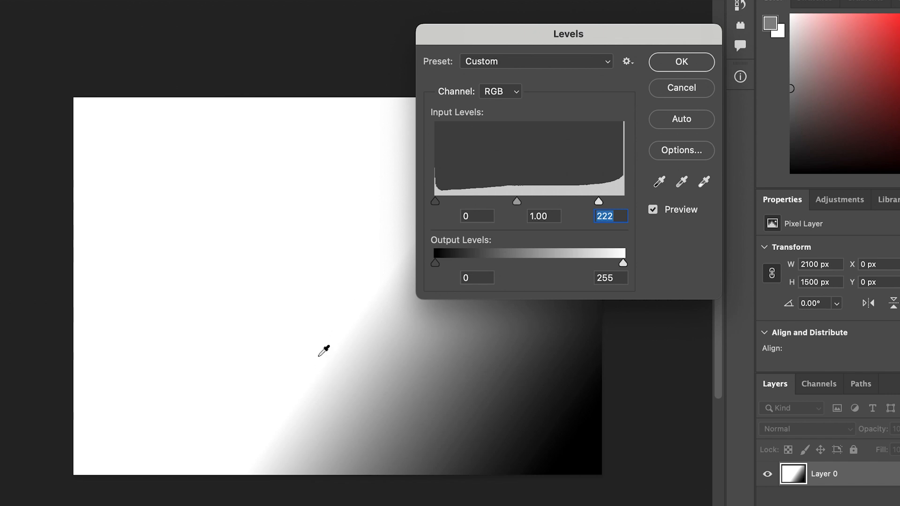
{"action": "left_click_drag", "start_coordinate": [598, 202], "coordinate": [559, 194]}
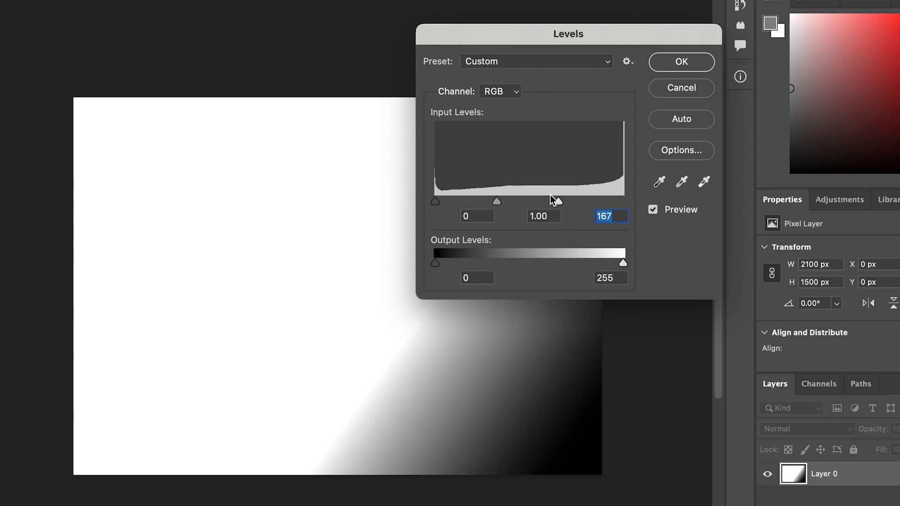
{"action": "left_click_drag", "start_coordinate": [559, 202], "coordinate": [514, 207]}
{"action": "key", "text": "shift+Up"}
{"action": "key", "text": "shift+Up"}
{"action": "key", "text": "shift+Up"}
{"action": "key", "text": "shift+Up"}
{"action": "key", "text": "shift+Up"}
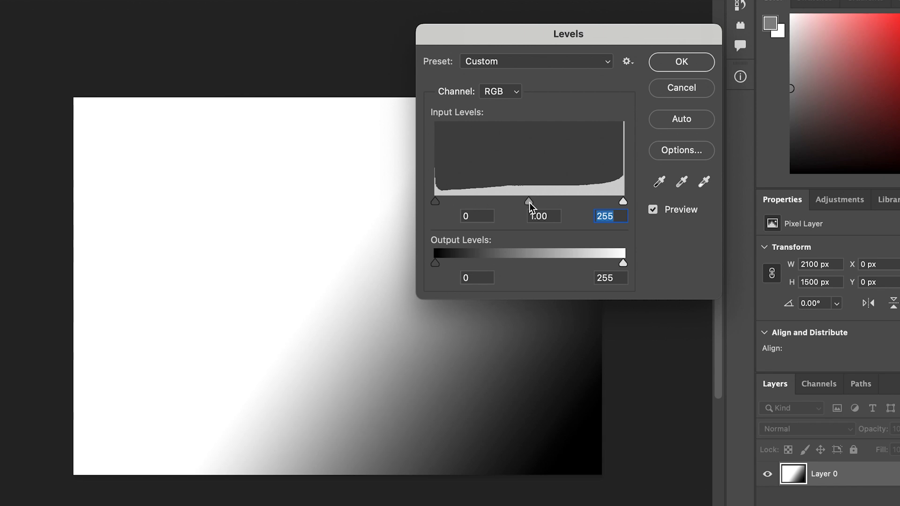
Try midtone input levels of 0.42 and 2.06, and move the midtones back near their starting point
{"action": "left_click_drag", "start_coordinate": [532, 207], "coordinate": [575, 206]}
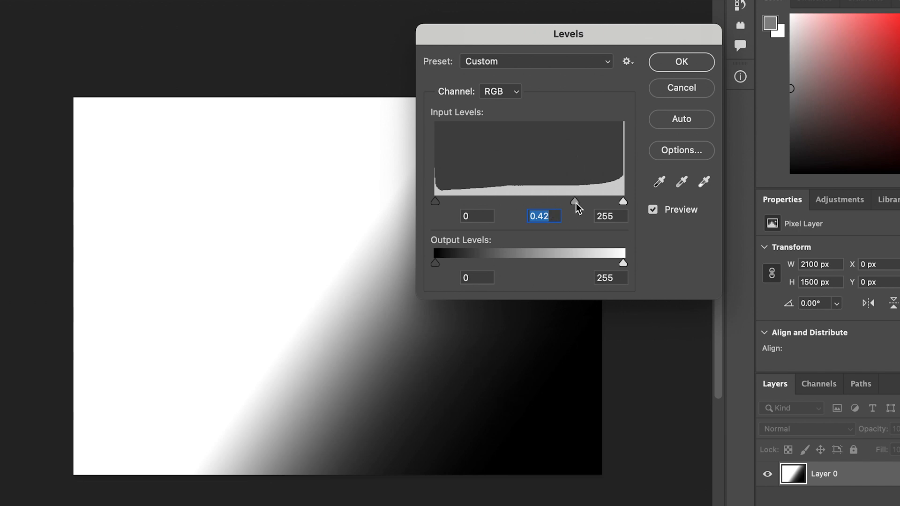
{"action": "left_click_drag", "start_coordinate": [576, 206], "coordinate": [482, 207]}
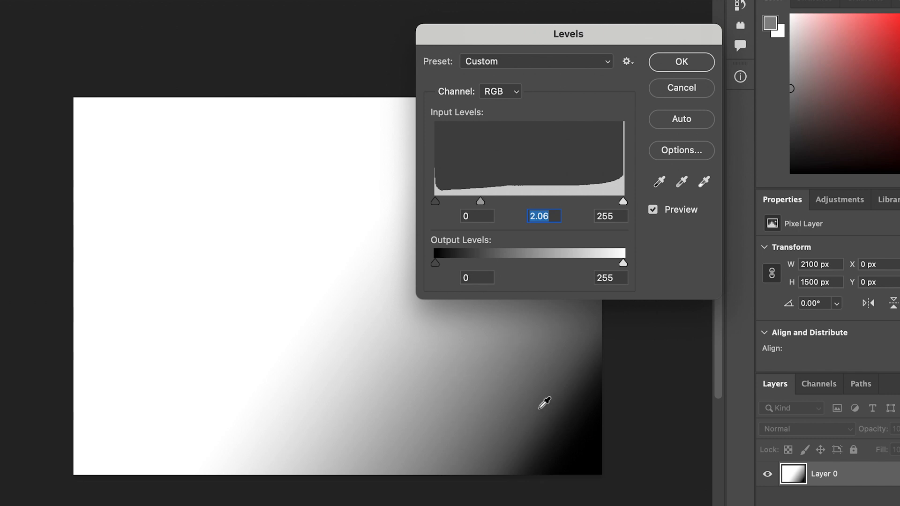
{"action": "left_click_drag", "start_coordinate": [482, 203], "coordinate": [534, 214]}
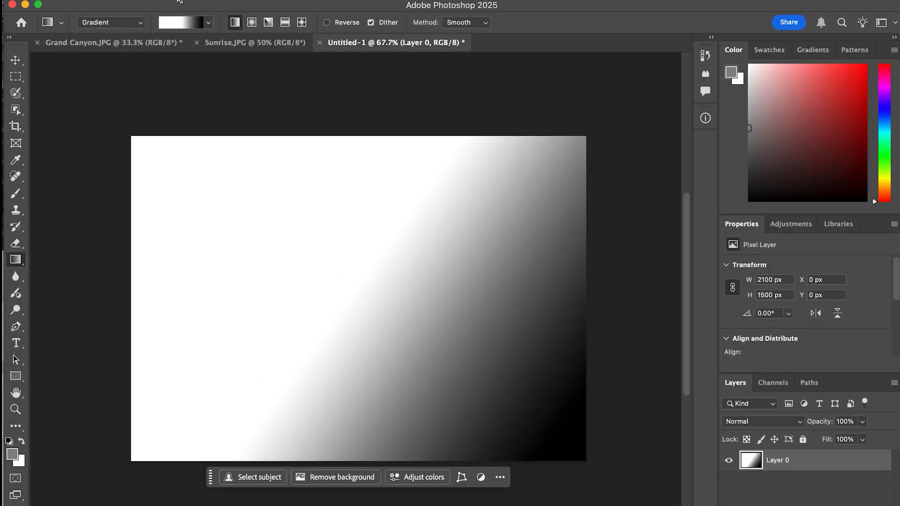
Start a Curves adjustment on the gradient layer and move its dialog away from most of the gradient
{"action": "left_click", "coordinate": [180, 1]}
{"action": "mouse_move", "coordinate": [190, 28]}
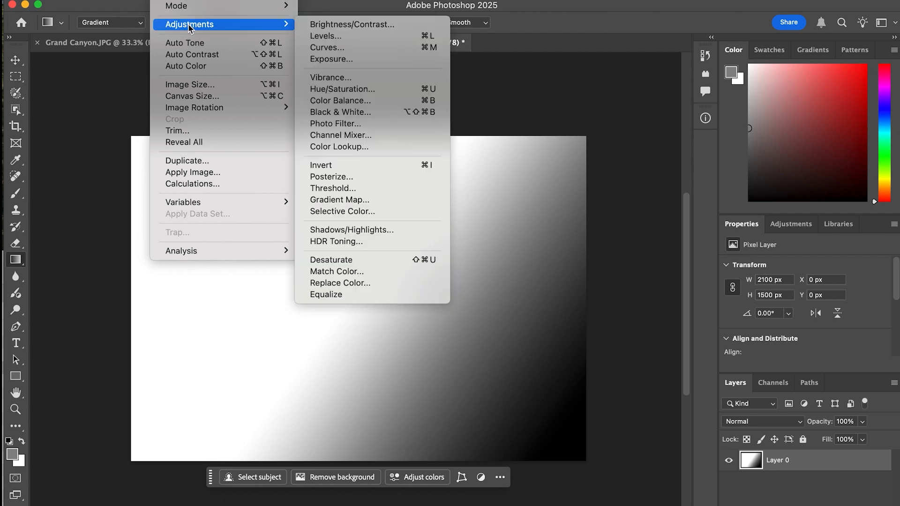
{"action": "left_click", "coordinate": [347, 47]}
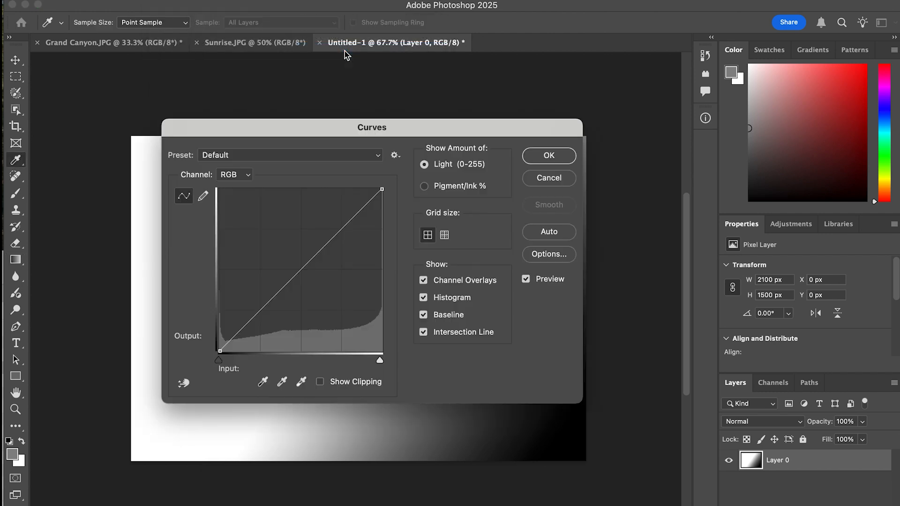
{"action": "left_click_drag", "start_coordinate": [273, 131], "coordinate": [552, 70]}
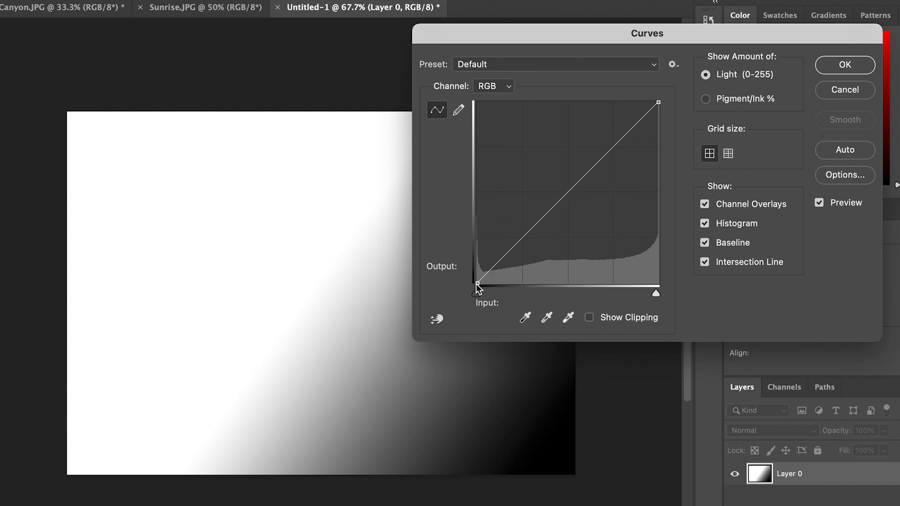
Shift the curve's black point to input 80 at output 0, and return it to input 0
{"action": "left_click_drag", "start_coordinate": [478, 284], "coordinate": [453, 285]}
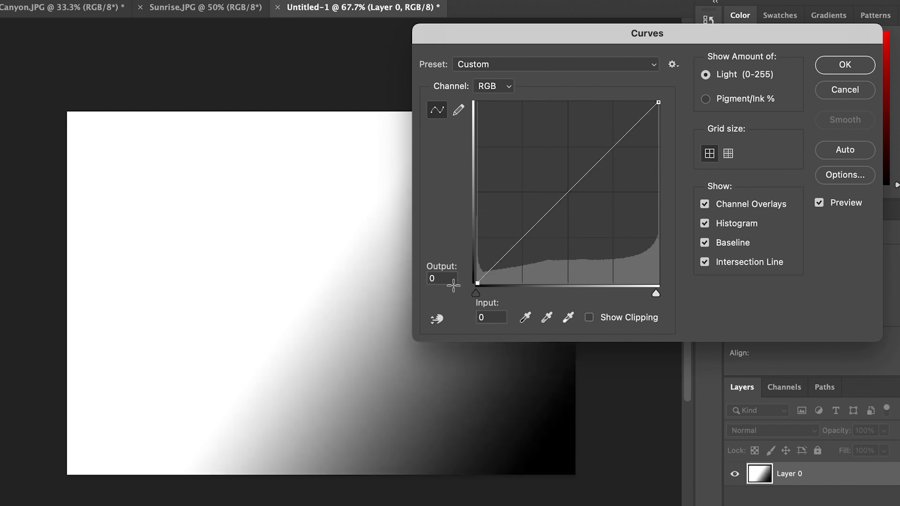
{"action": "left_click_drag", "start_coordinate": [479, 283], "coordinate": [534, 283]}
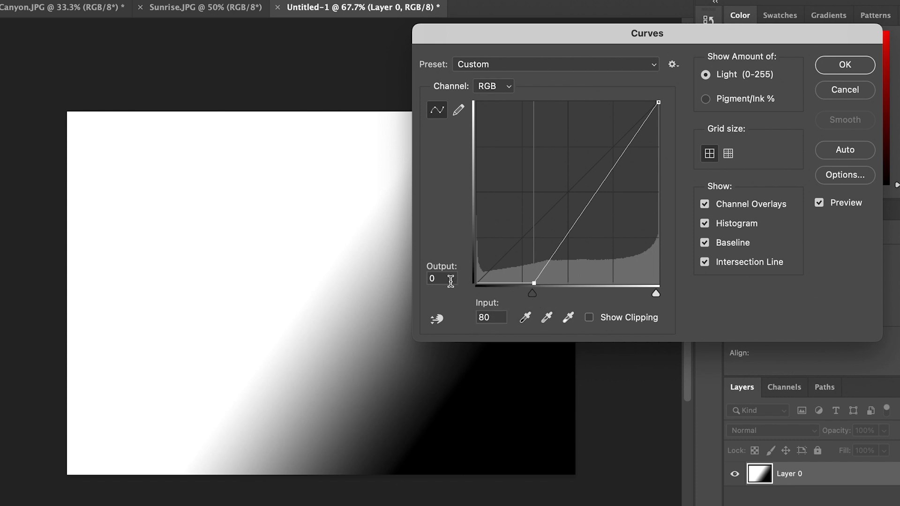
{"action": "left_click", "coordinate": [535, 295]}
{"action": "left_click_drag", "start_coordinate": [527, 296], "coordinate": [471, 295]}
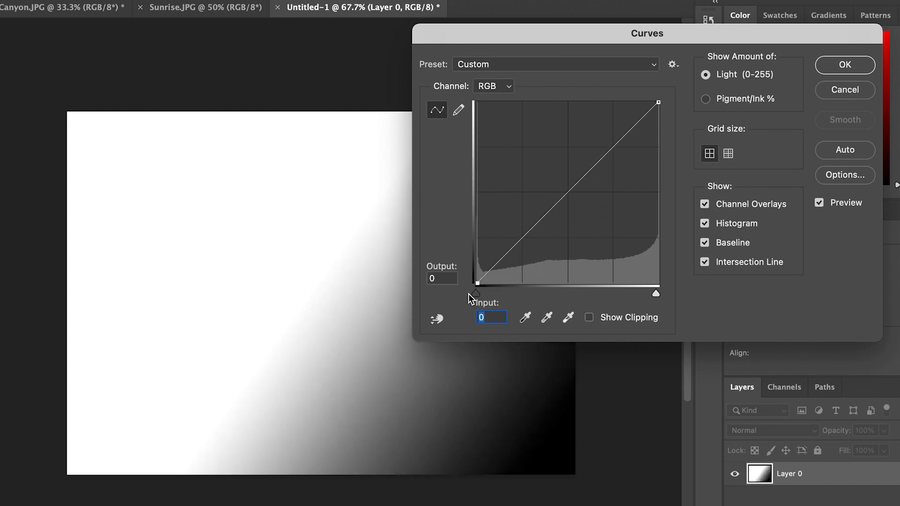
Lower the curve's white point to output 193 while keeping its input at 255
{"action": "left_click", "coordinate": [658, 104]}
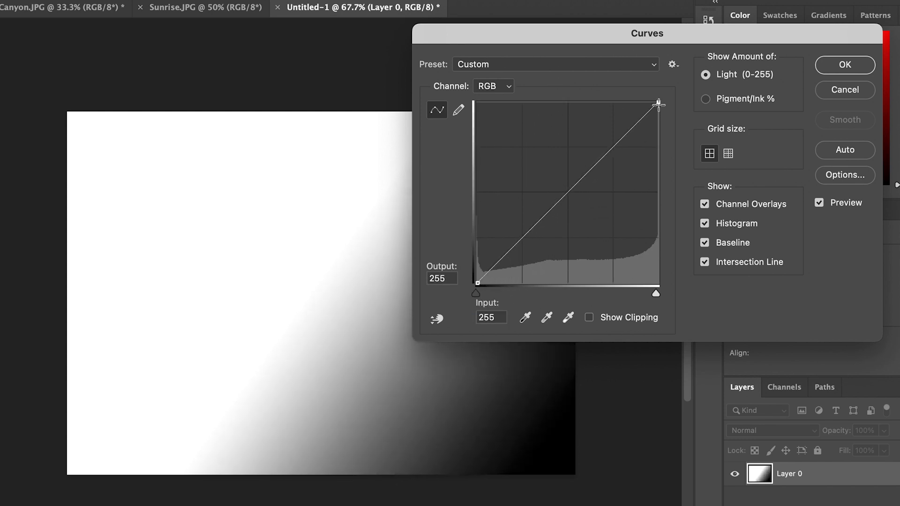
{"action": "left_click_drag", "start_coordinate": [659, 105], "coordinate": [668, 148]}
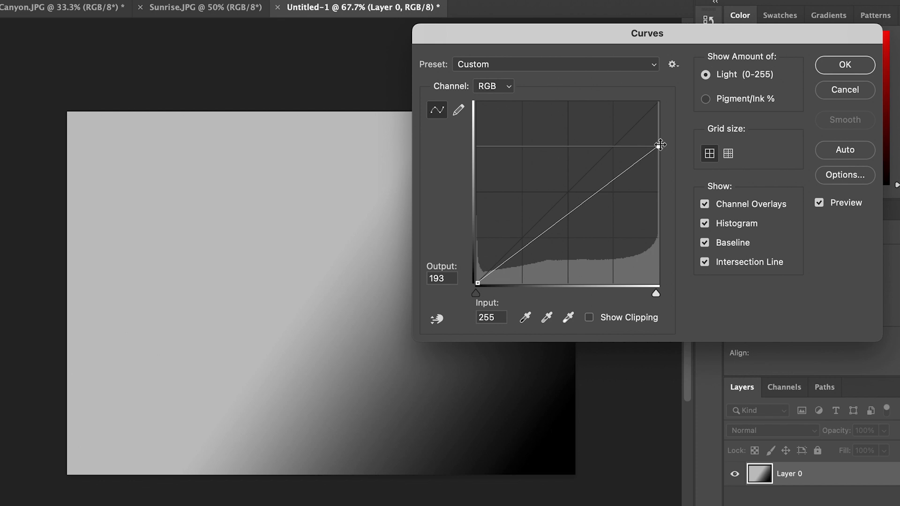
Restore the white point to output 255, try a midtone curve point at 156/95 and 94/141 (input/output), and return it to about 123/121
{"action": "left_click_drag", "start_coordinate": [661, 147], "coordinate": [673, 88]}
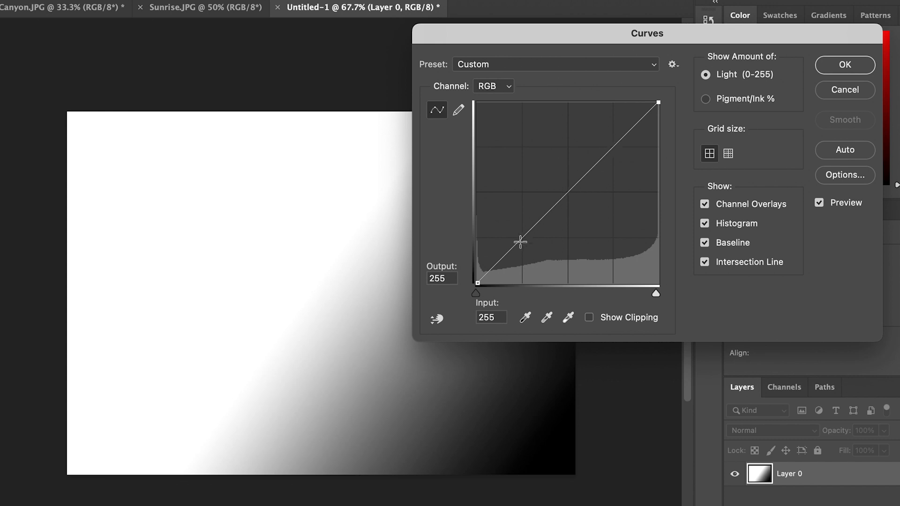
{"action": "left_click", "coordinate": [566, 194]}
{"action": "left_click_drag", "start_coordinate": [565, 194], "coordinate": [589, 216]}
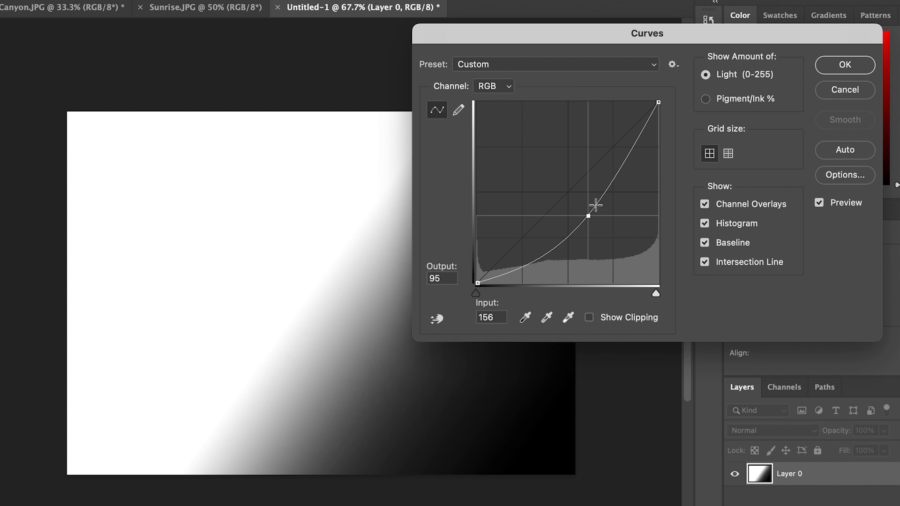
{"action": "left_click_drag", "start_coordinate": [589, 217], "coordinate": [544, 183]}
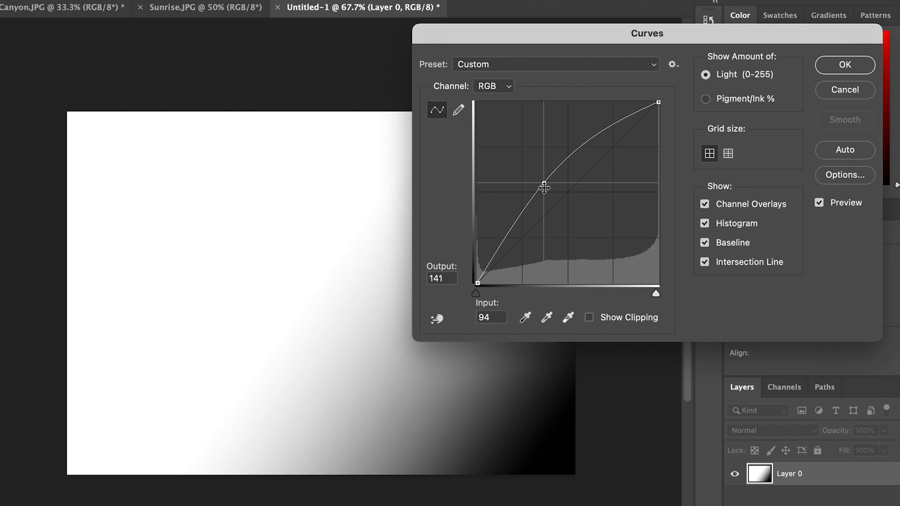
{"action": "left_click_drag", "start_coordinate": [545, 185], "coordinate": [564, 197]}
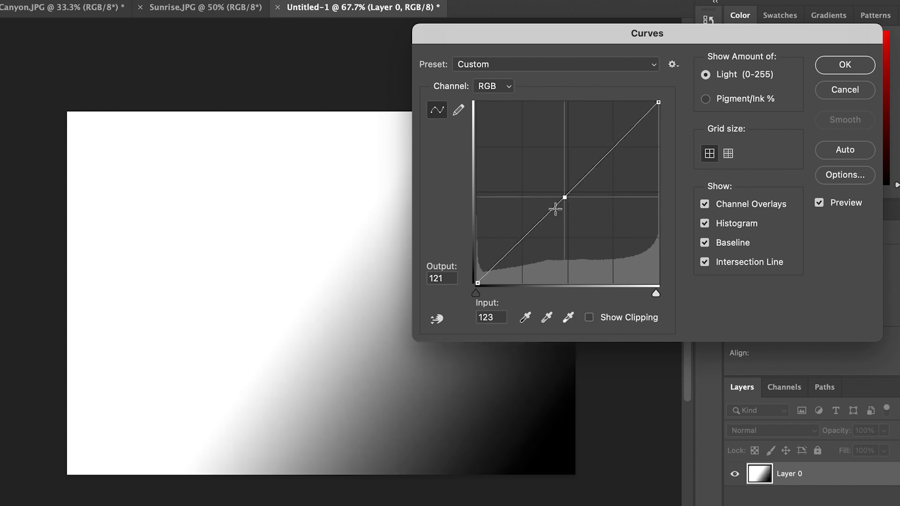
Add further points along the curve and bend its upper part steeply upward, with one point at input 167, output 142
{"action": "left_click", "coordinate": [589, 177]}
{"action": "left_click", "coordinate": [623, 149]}
{"action": "left_click_drag", "start_coordinate": [624, 149], "coordinate": [602, 137]}
{"action": "mouse_move", "coordinate": [591, 179]}
{"action": "left_mouse_down"}
{"action": "mouse_move", "coordinate": [600, 202]}
{"action": "mouse_move", "coordinate": [598, 183]}
{"action": "left_mouse_up"}
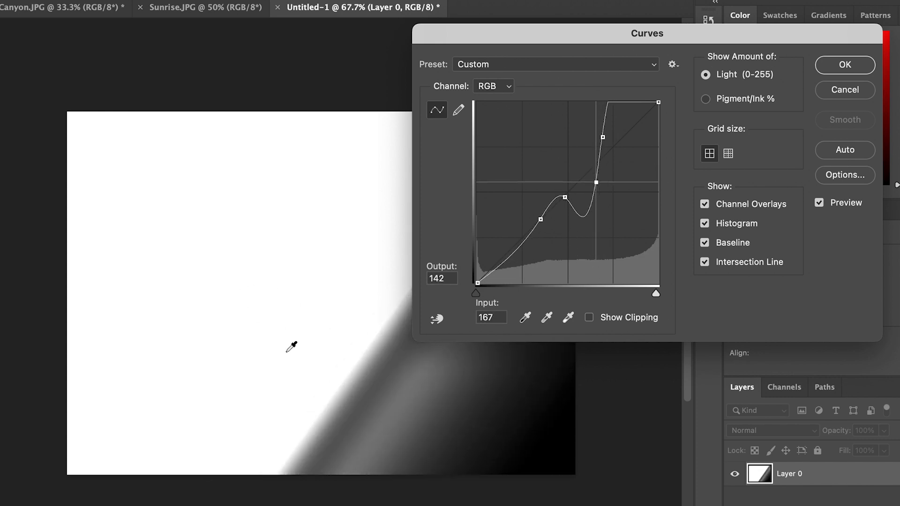
Move the shadow point to 56/98 and the upper midtone point to 172/143 (input/output), add a point at 153/14, and discard the Curves adjustment
{"action": "left_click", "coordinate": [565, 197]}
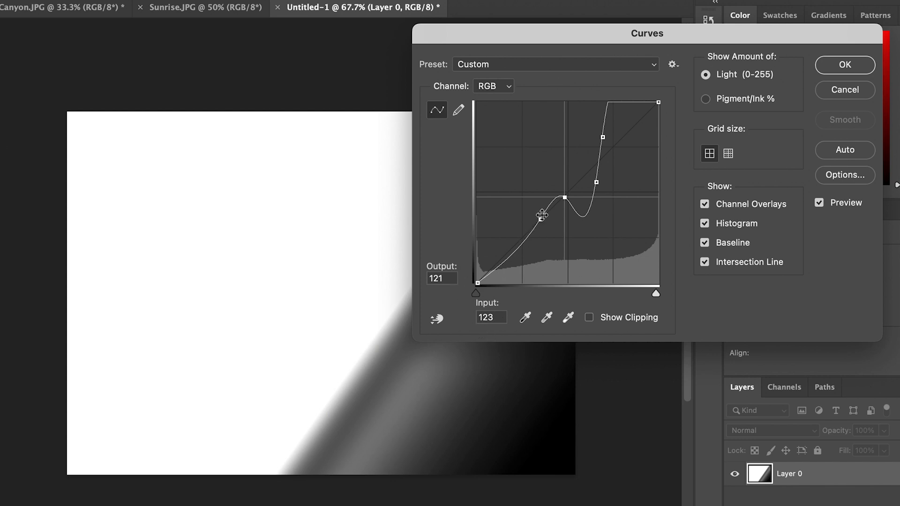
{"action": "left_click_drag", "start_coordinate": [540, 219], "coordinate": [517, 214]}
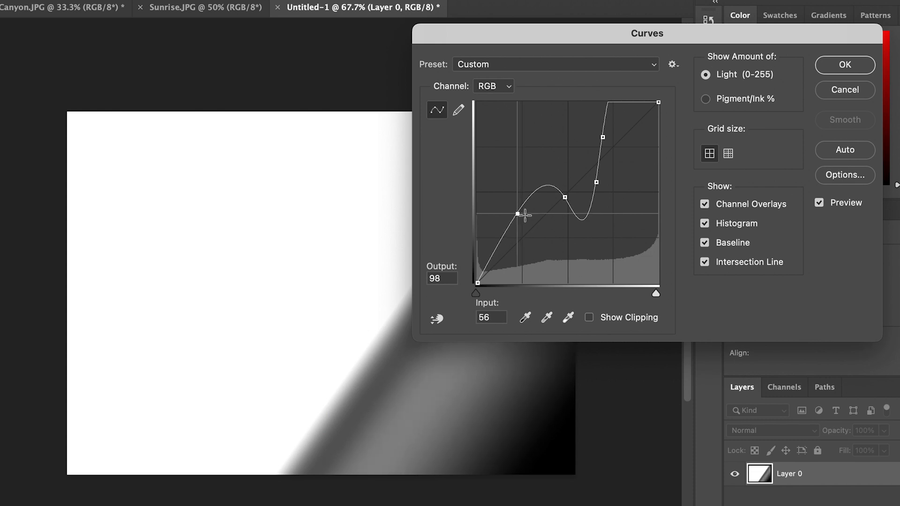
{"action": "left_click_drag", "start_coordinate": [599, 183], "coordinate": [608, 182]}
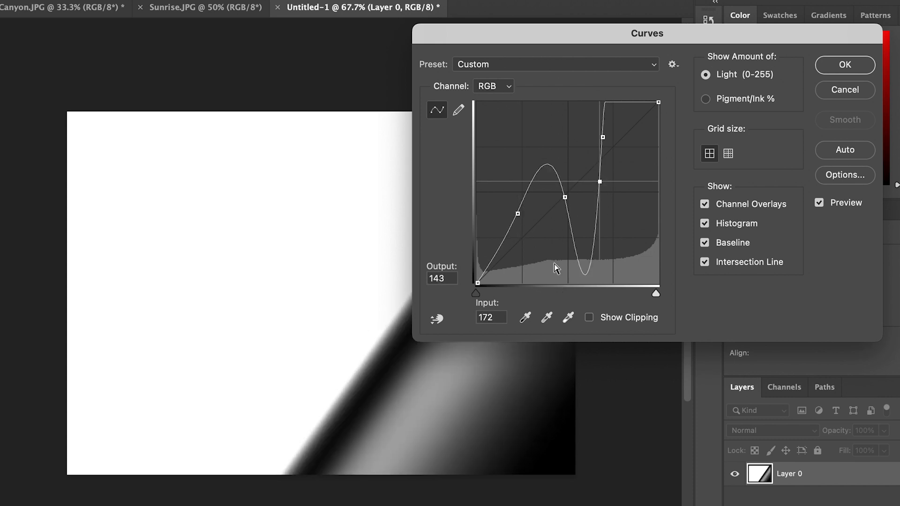
{"action": "left_click", "coordinate": [587, 272]}
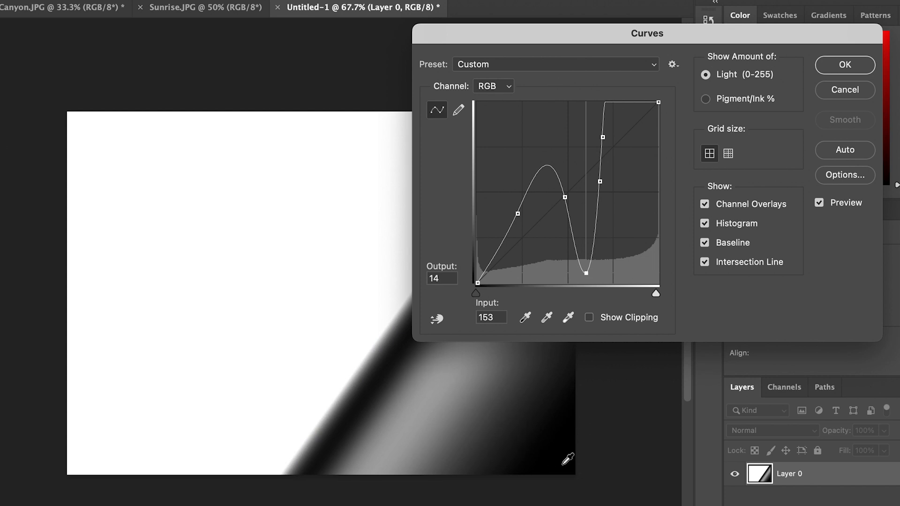
{"action": "left_click", "coordinate": [834, 92]}
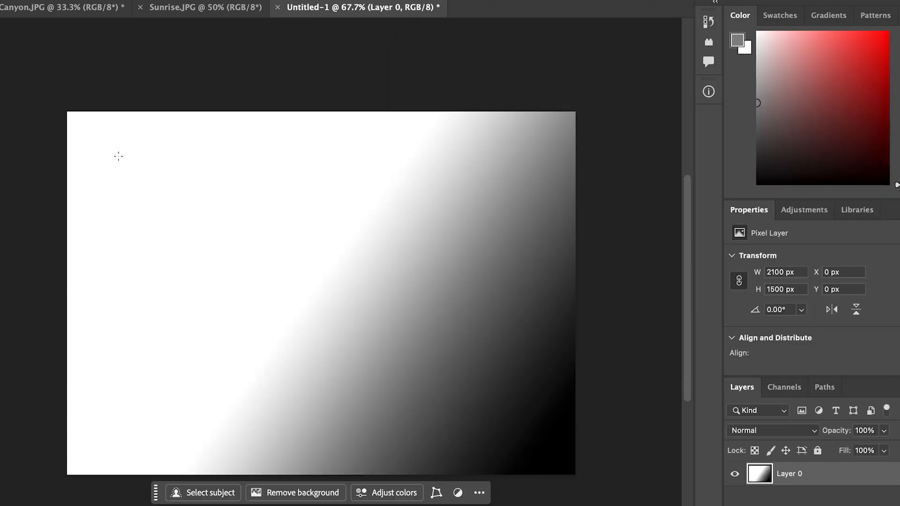
Try a Curves adjustment on the Grand Canyon photo with a midtone point at input 138, output 100, and discard it
{"action": "left_click", "coordinate": [76, 13]}
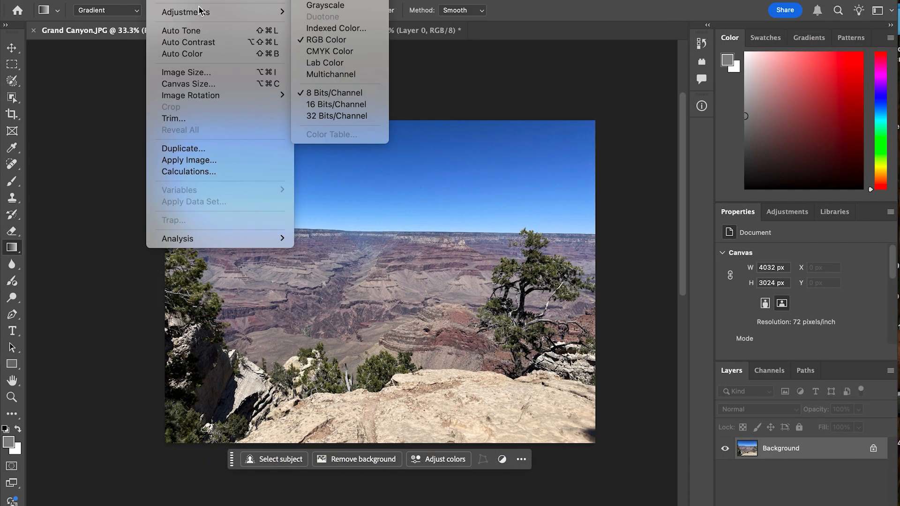
{"action": "mouse_move", "coordinate": [203, 14]}
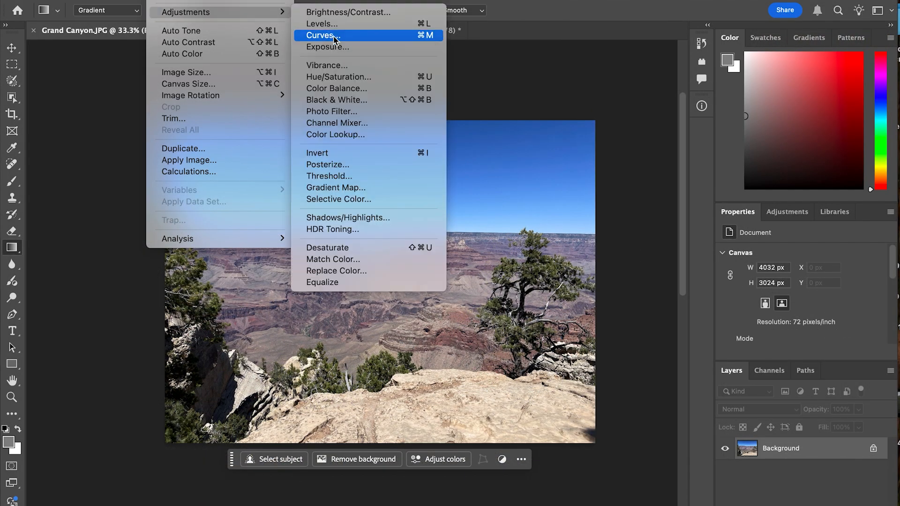
{"action": "left_click", "coordinate": [333, 36]}
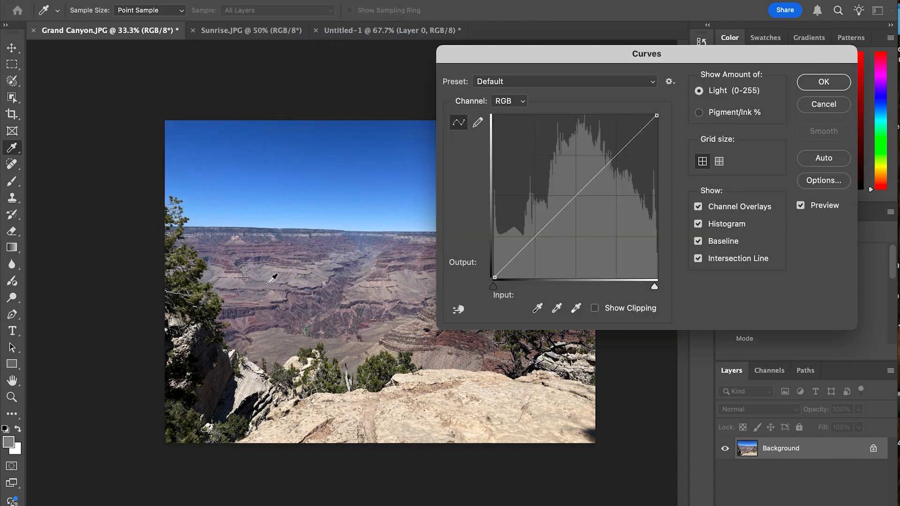
{"action": "left_click", "coordinate": [570, 201]}
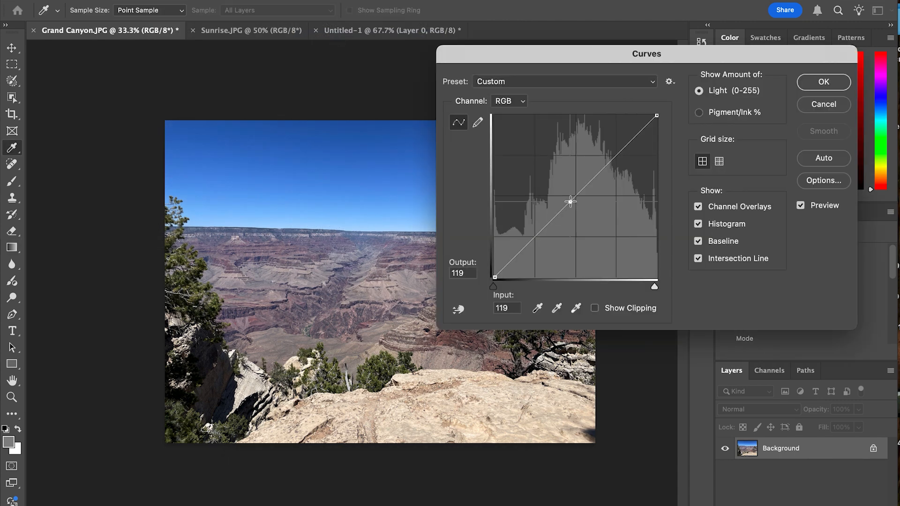
{"action": "left_click_drag", "start_coordinate": [570, 202], "coordinate": [583, 214]}
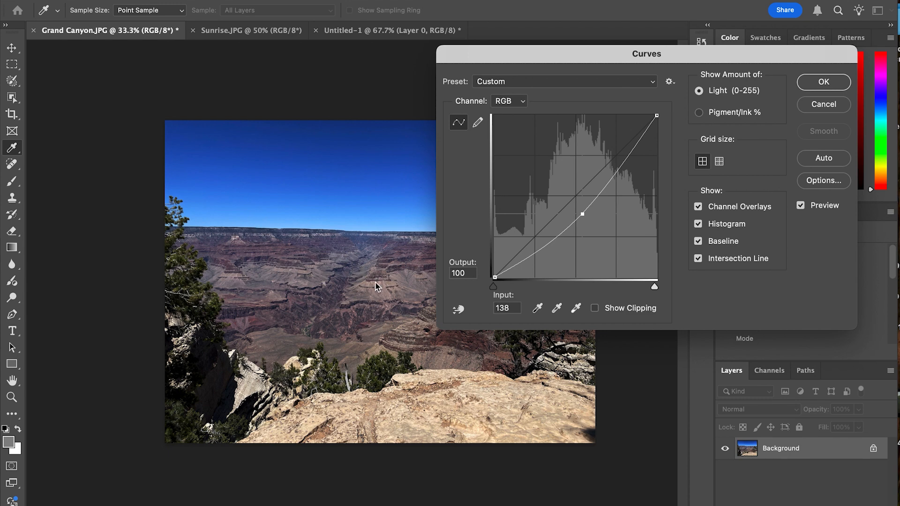
{"action": "left_click", "coordinate": [839, 105]}
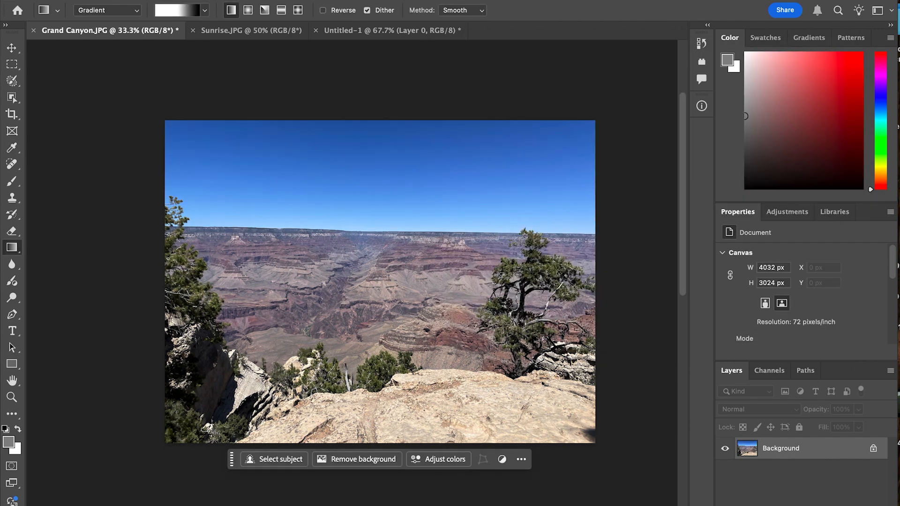
Start a Levels adjustment on the Grand Canyon photo and set its midtone input level to 0.71
{"action": "left_click", "coordinate": [161, 0]}
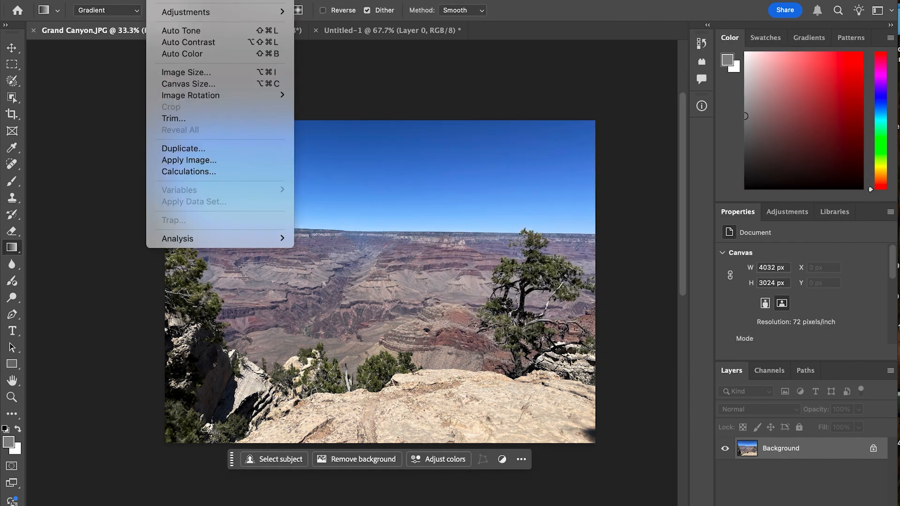
{"action": "mouse_move", "coordinate": [209, 12]}
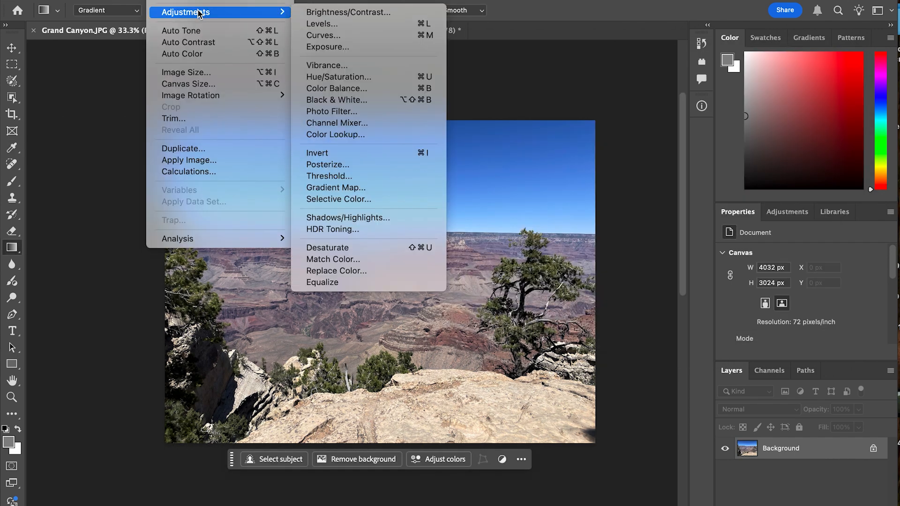
{"action": "left_click", "coordinate": [333, 24]}
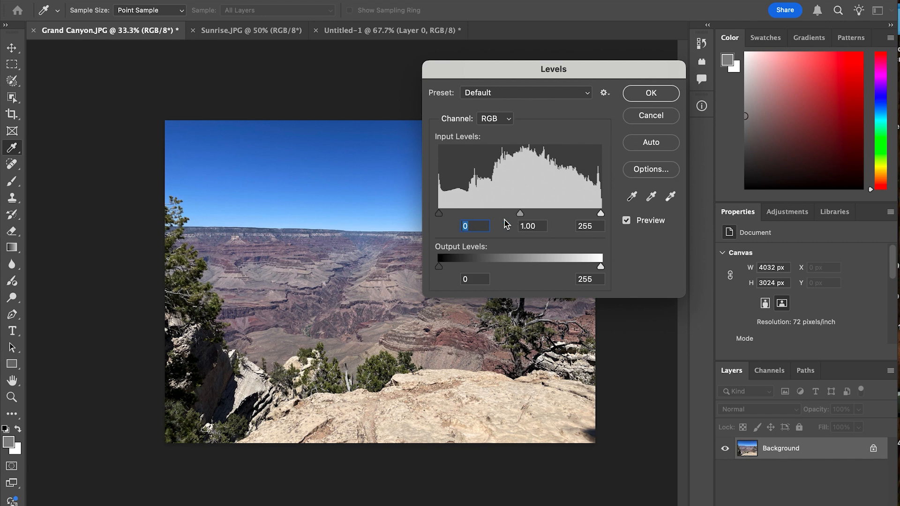
{"action": "left_click_drag", "start_coordinate": [520, 214], "coordinate": [538, 218]}
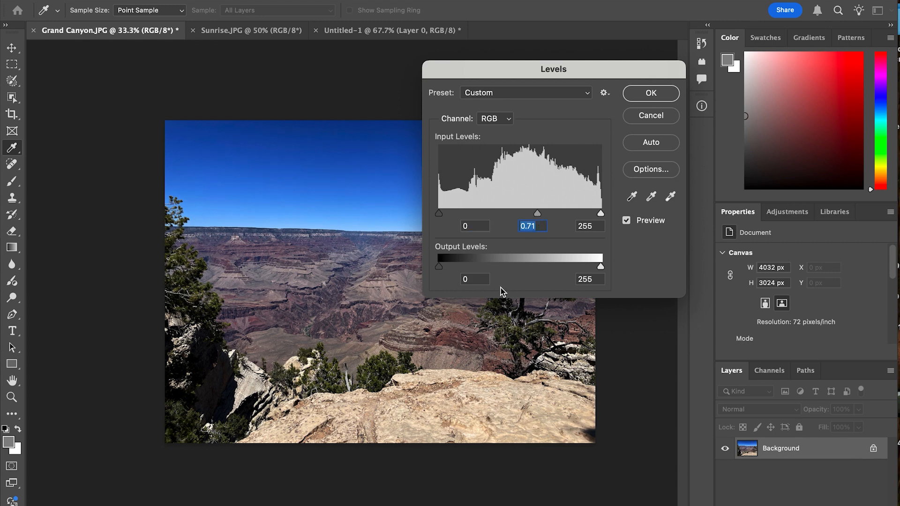